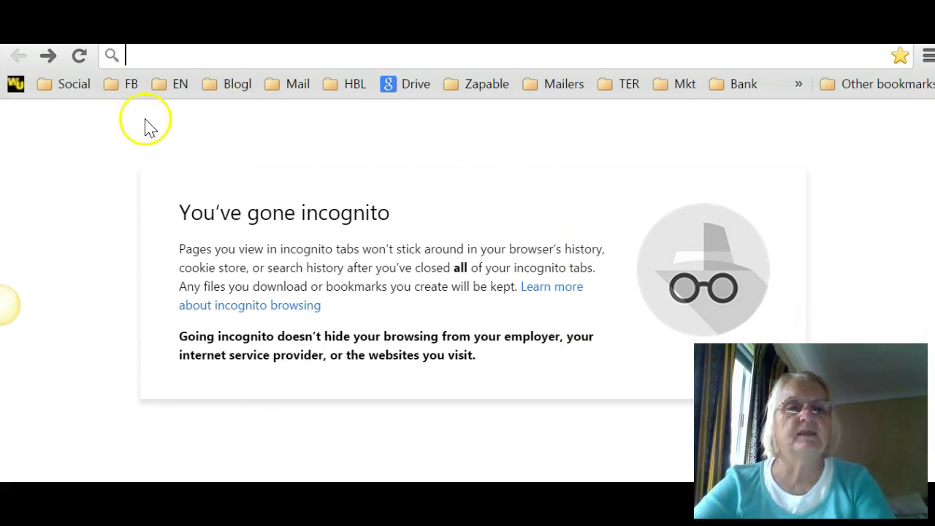
Step: Load the Gmail about page in Chrome by entering gmail.com and choosing its suggestion
left_click(131, 55)
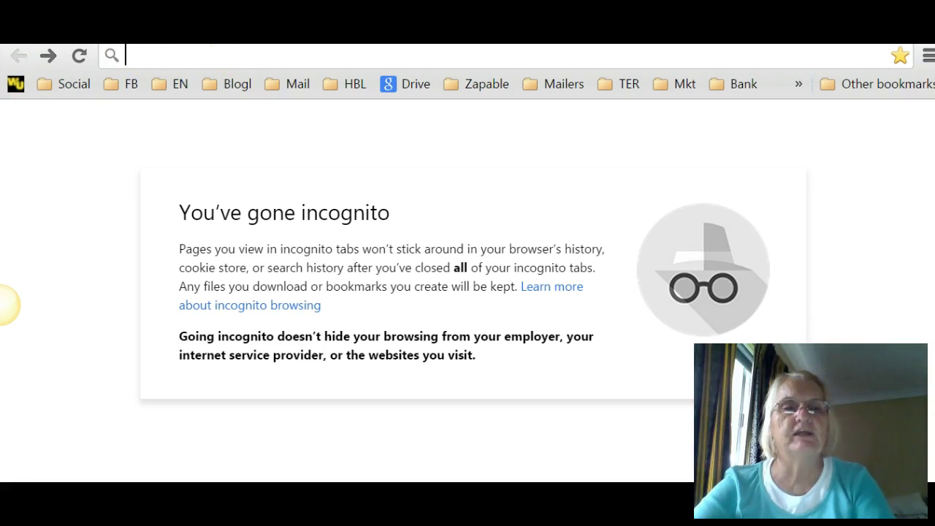
left_click(167, 55)
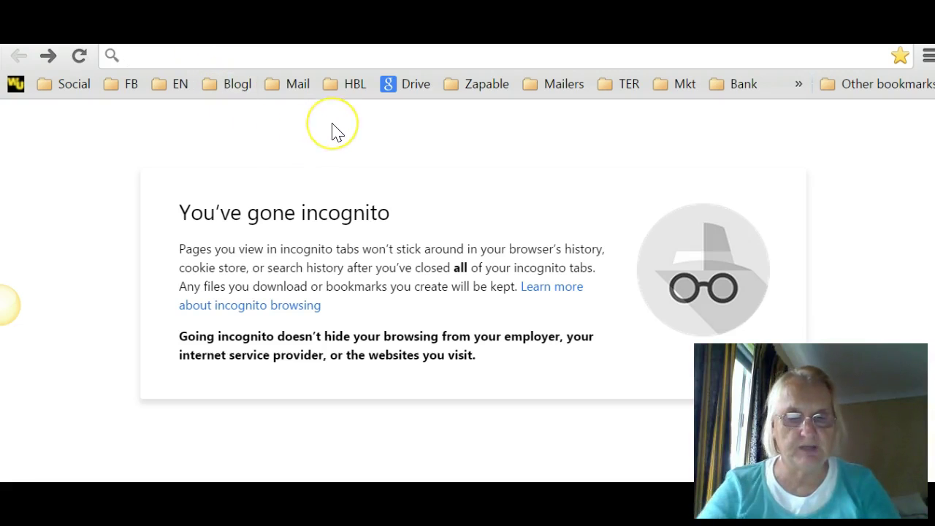
type("gm")
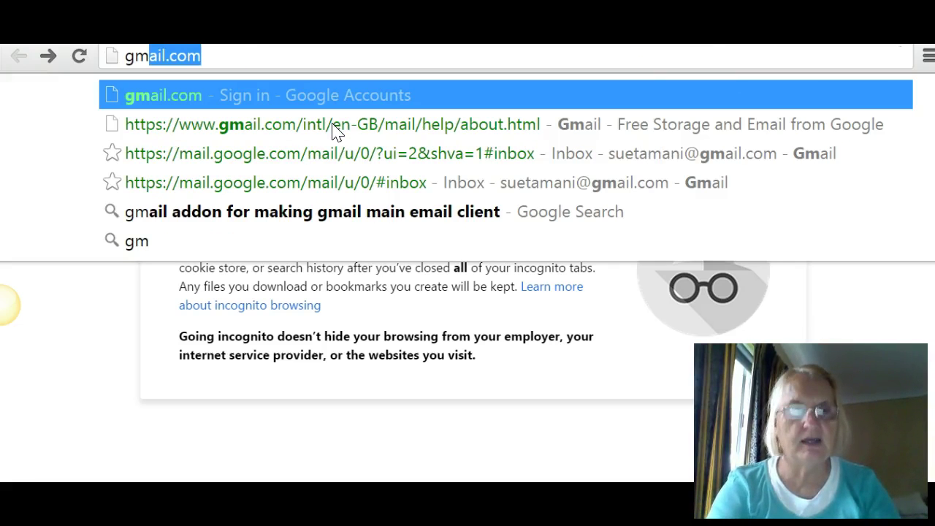
type("ail")
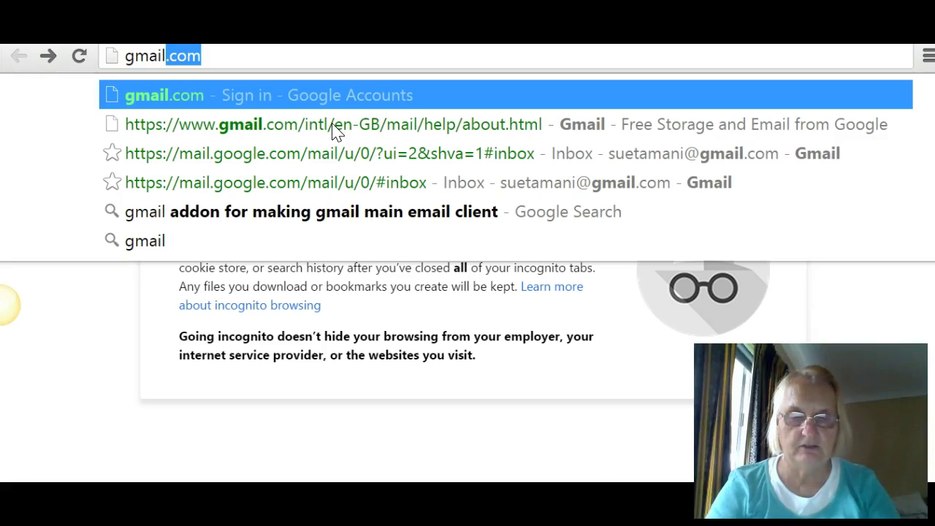
type(".com")
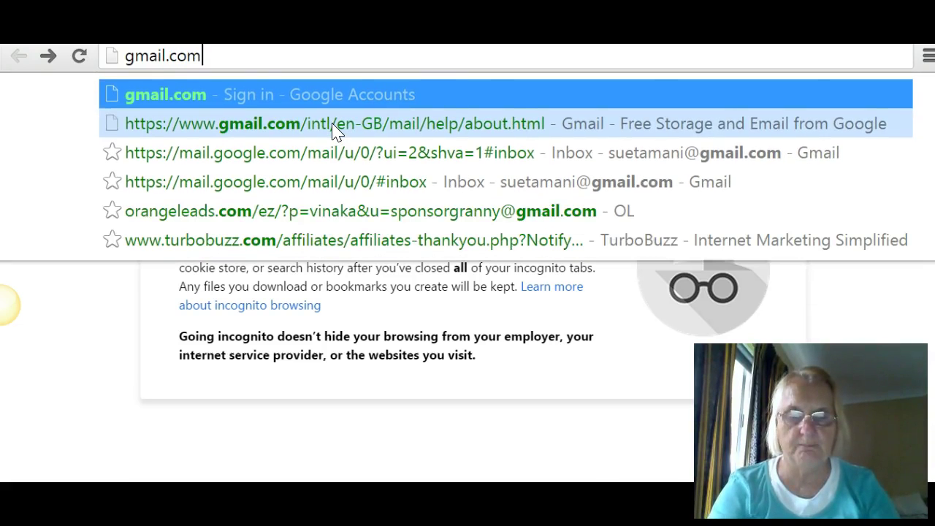
left_click(332, 128)
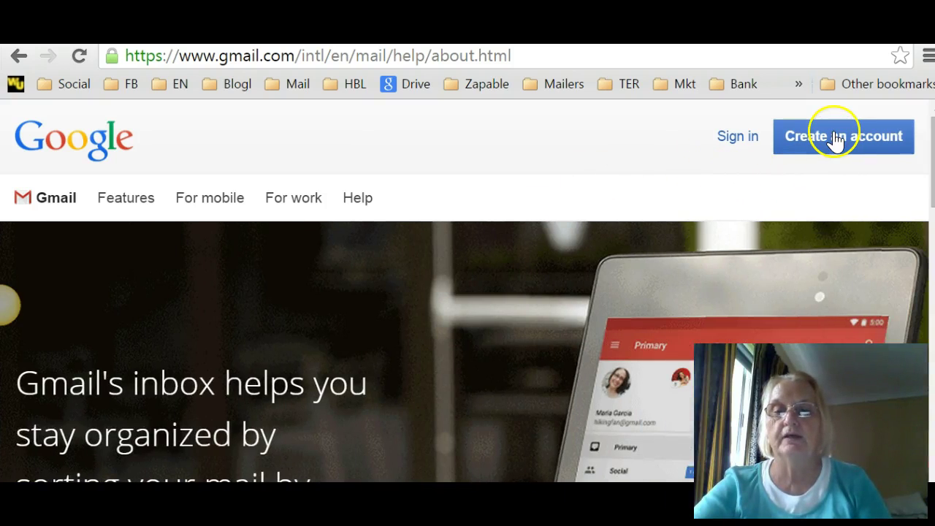
Step: Start a new Google account and bring the Create your Google Account form into view
left_click(834, 139)
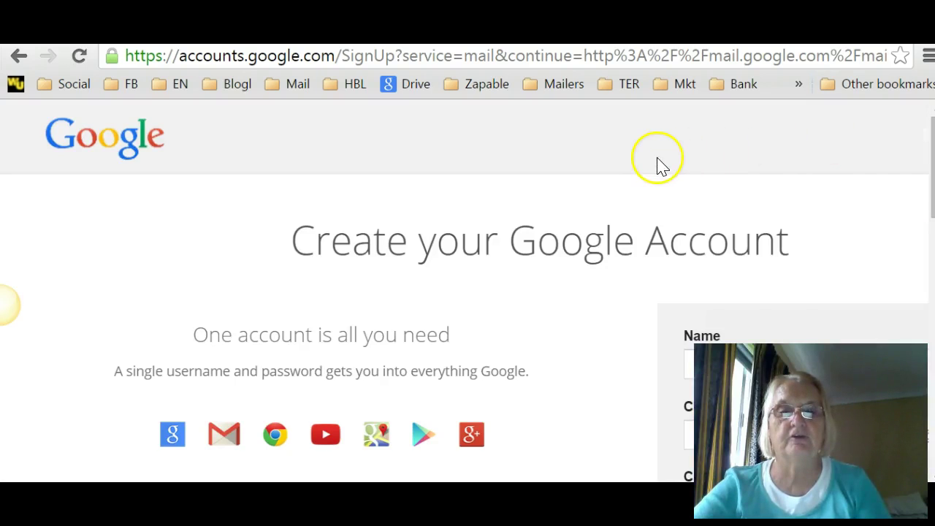
scroll(617, 157, "down", 2)
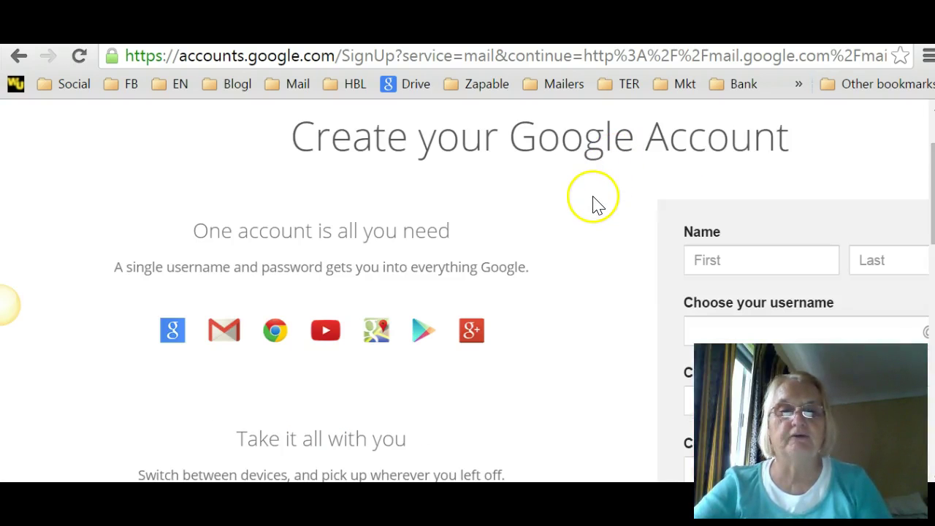
scroll(605, 206, "down", 1)
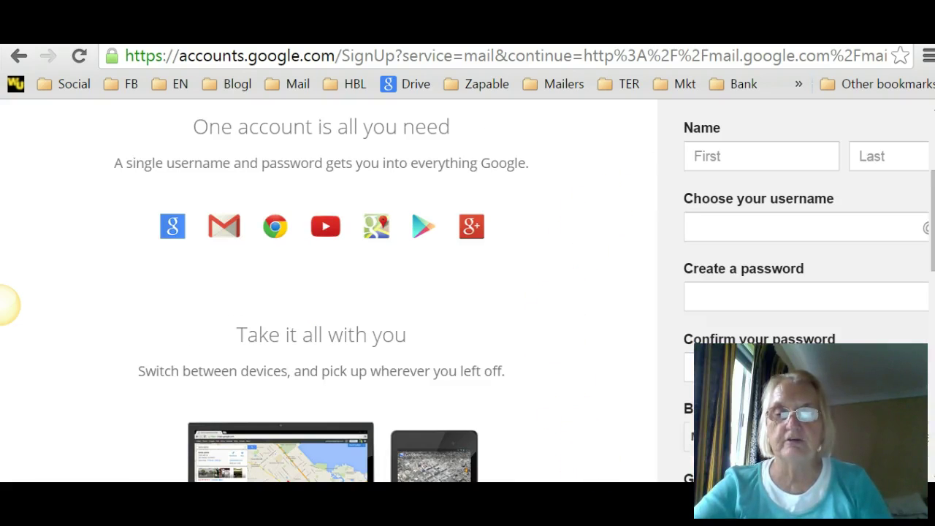
scroll(590, 454, "right", 4)
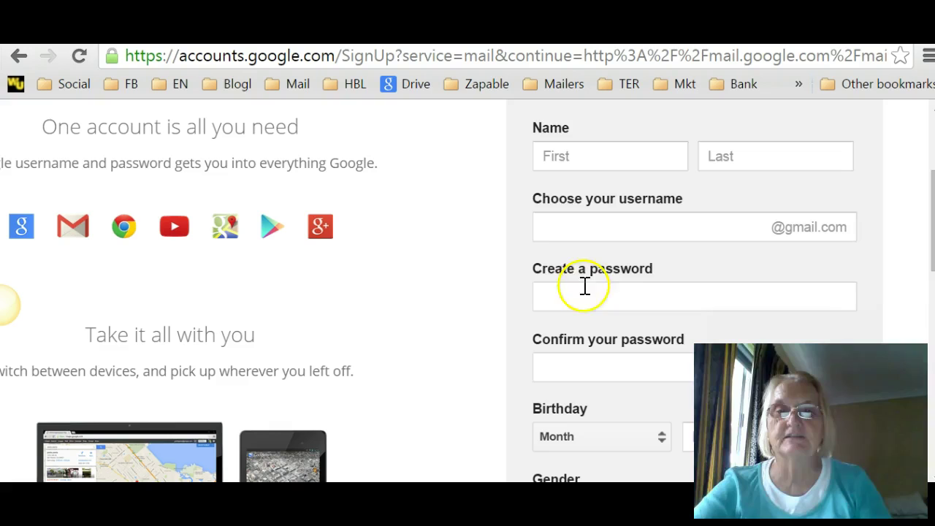
Step: Enter the account holder's first and last name in the name fields
left_click(557, 156)
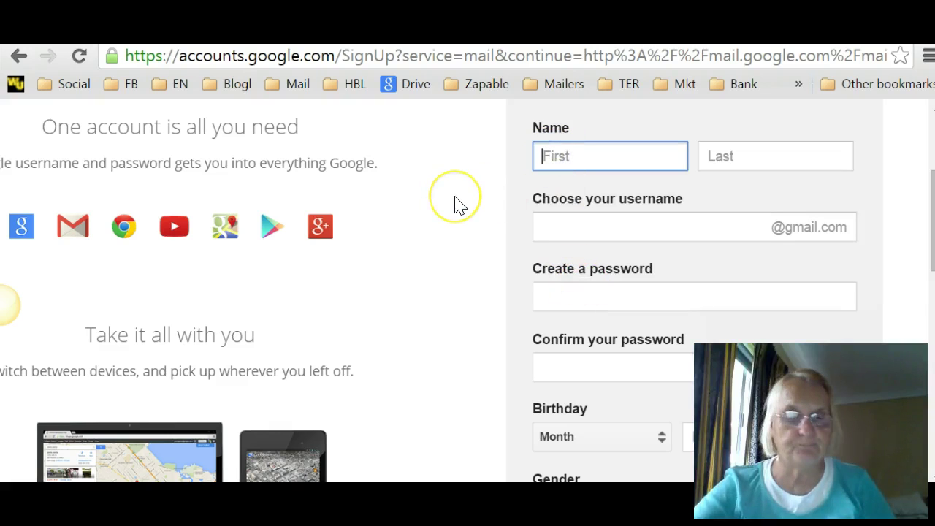
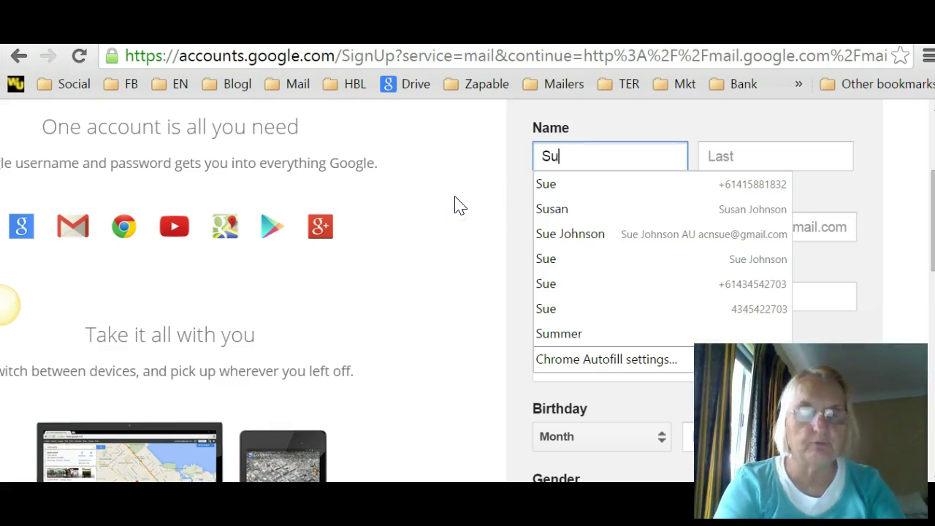
left_click(484, 195)
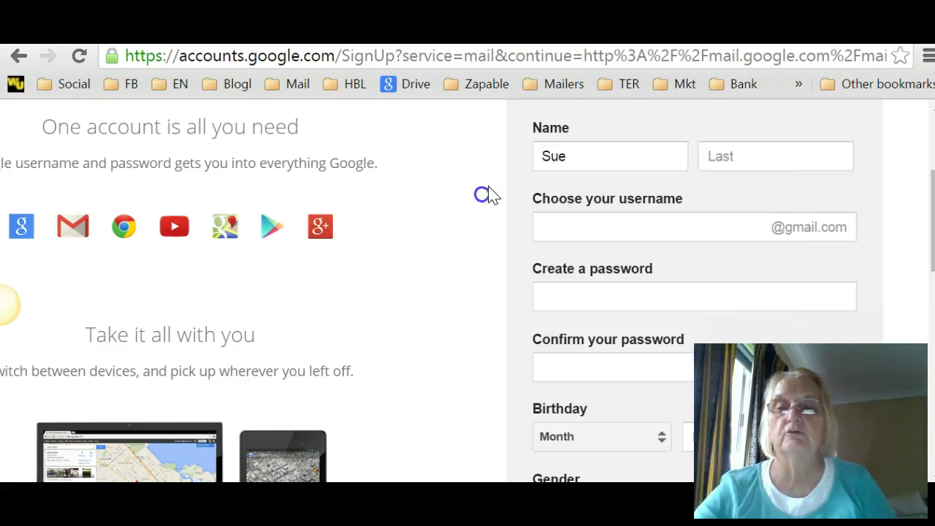
left_click(764, 154)
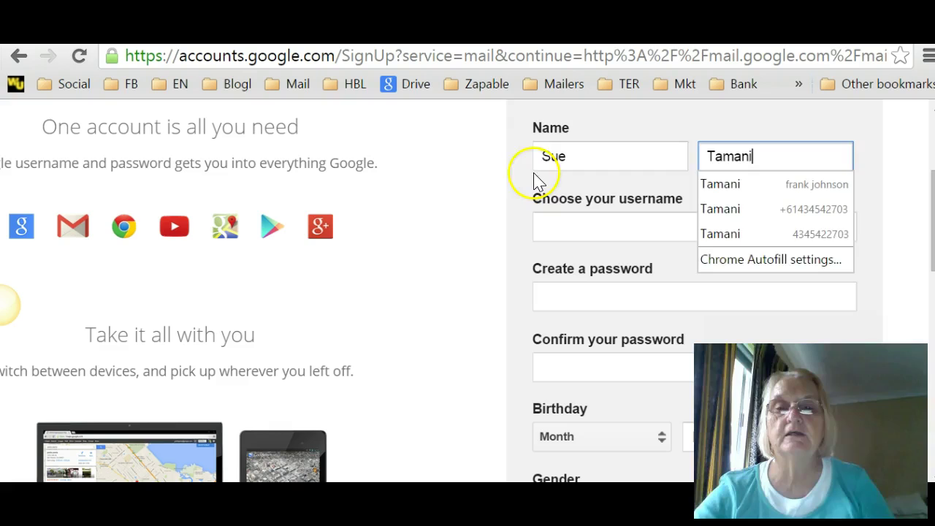
Step: Enter a Gmail username, then replace it after it's reported as already taken
left_click(487, 184)
left_click(557, 229)
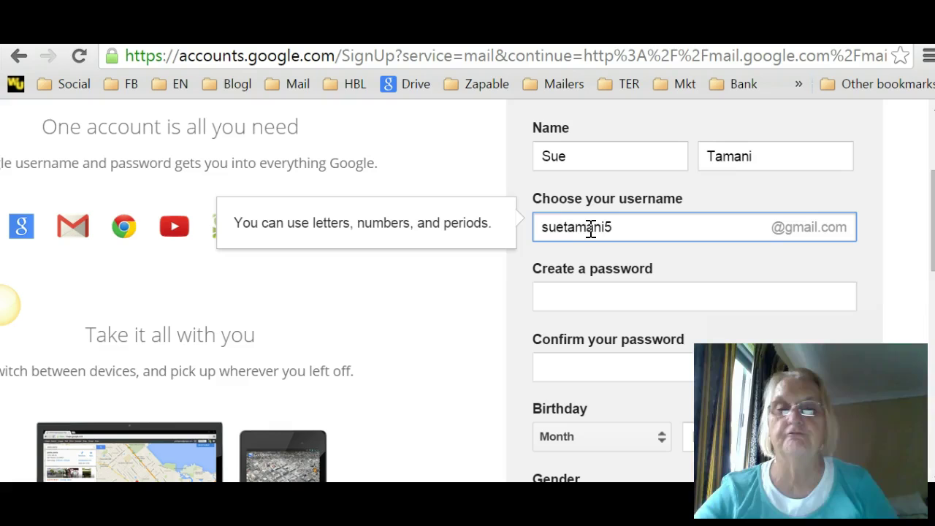
left_click(547, 296)
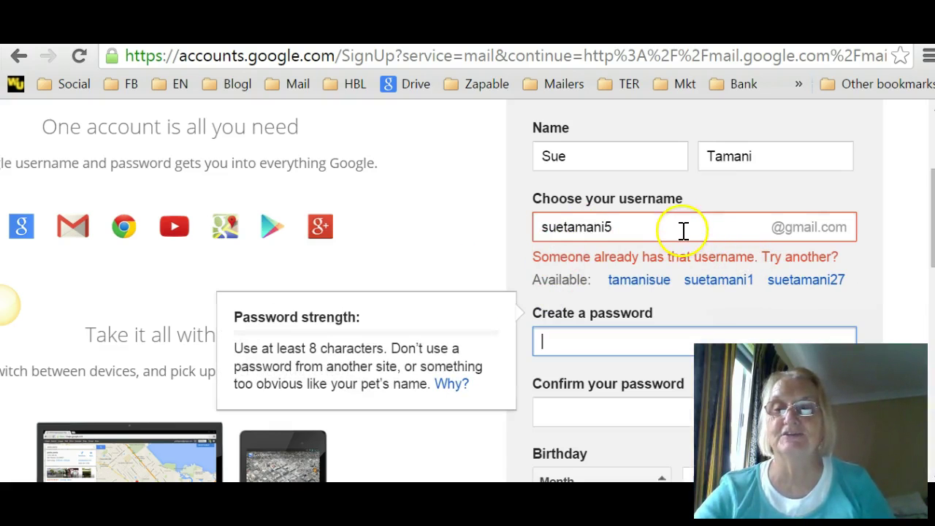
left_click(626, 226)
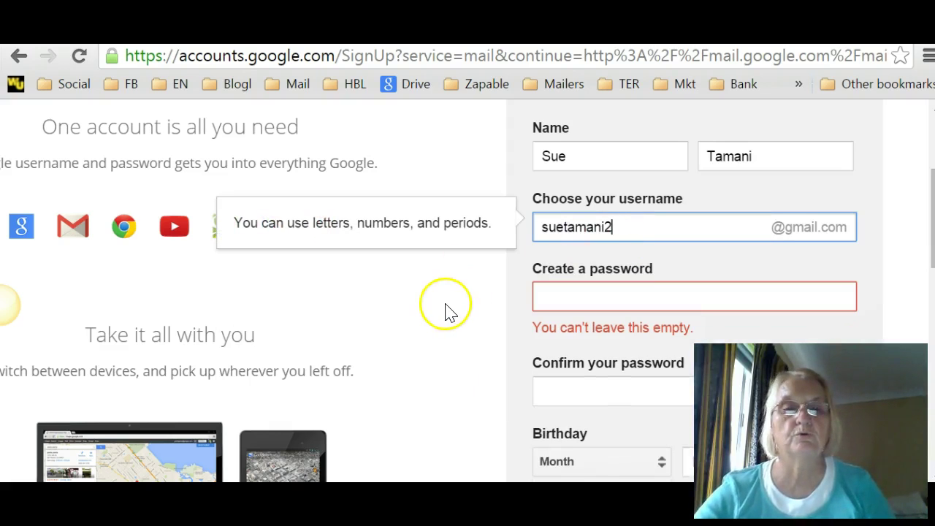
left_click(570, 297)
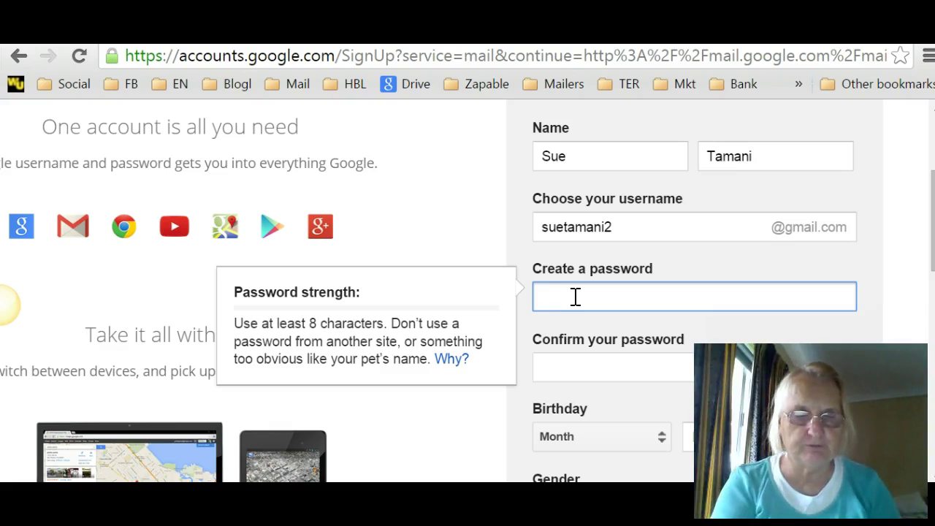
Step: Enter a Strong-rated account password and repeat it in the confirmation field
type("•••")
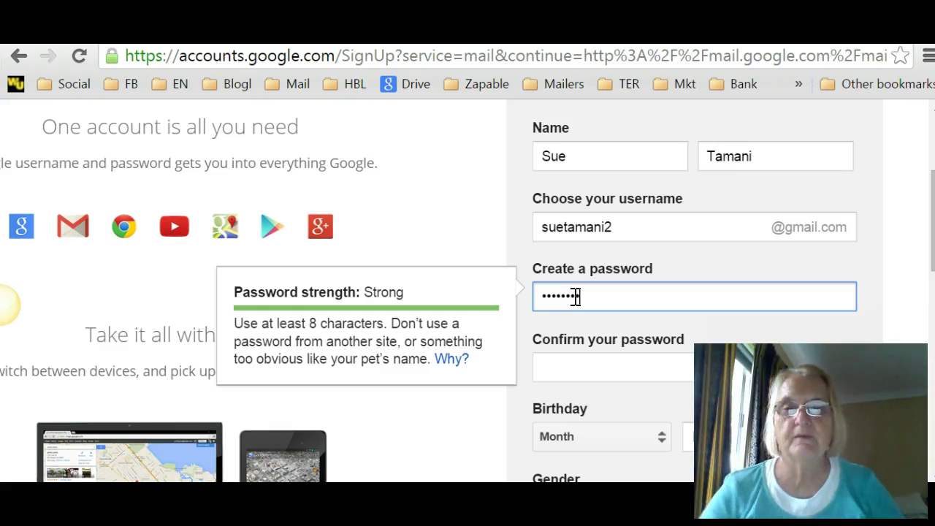
left_click(577, 372)
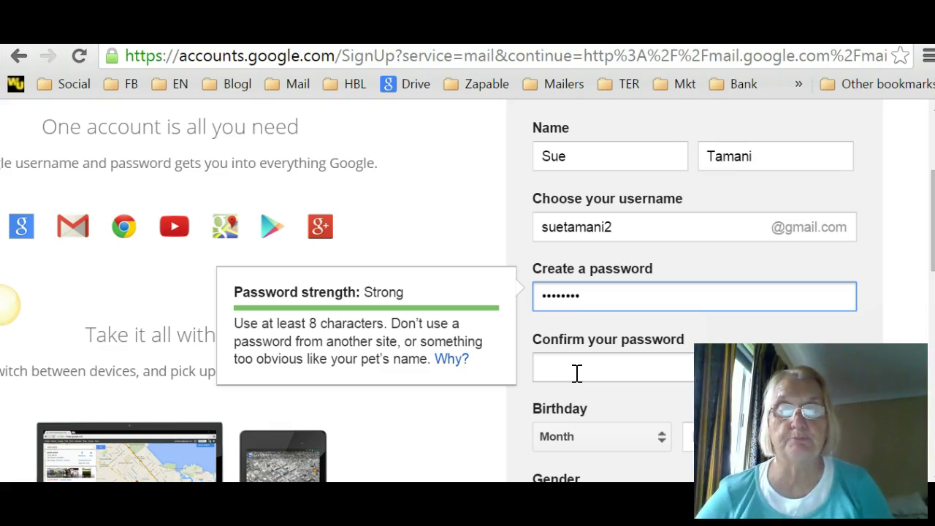
left_click(582, 370)
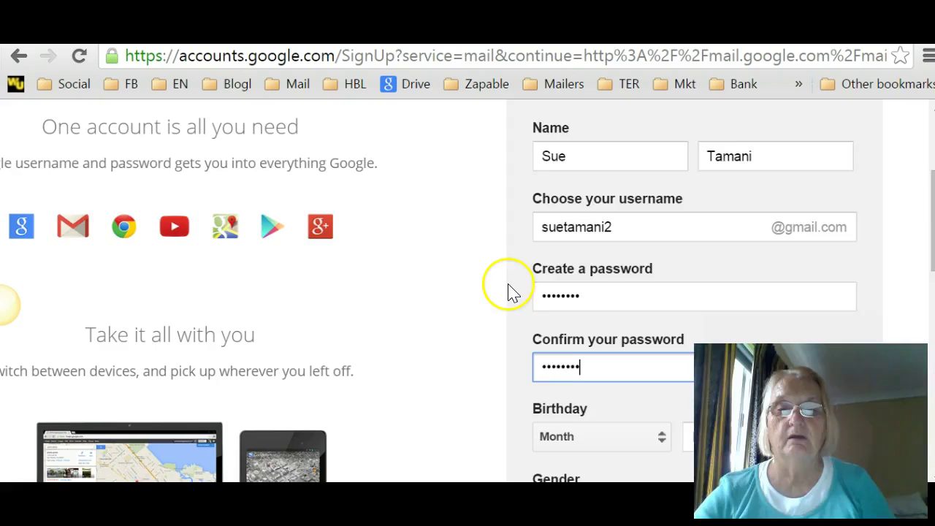
scroll(497, 290, "down", 3)
Step: Set the birthday to February 02, 1950
left_click(661, 234)
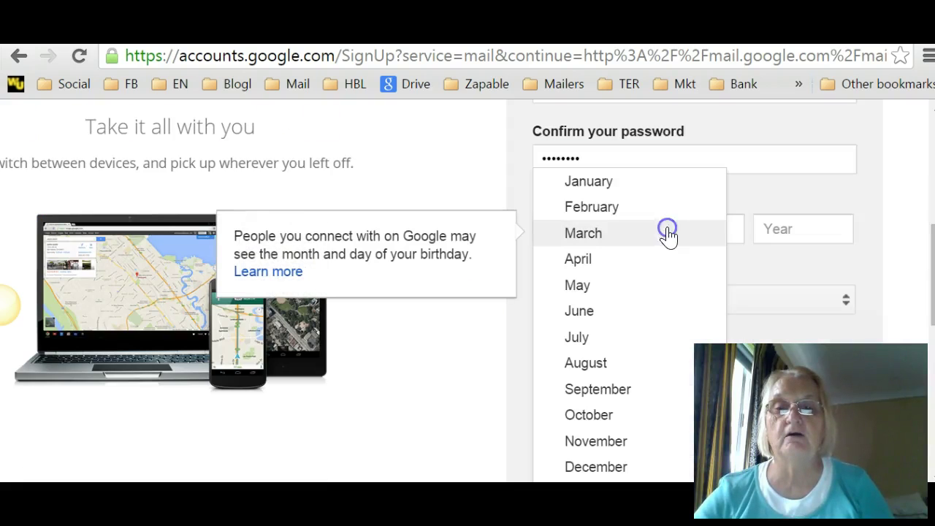
left_click(631, 211)
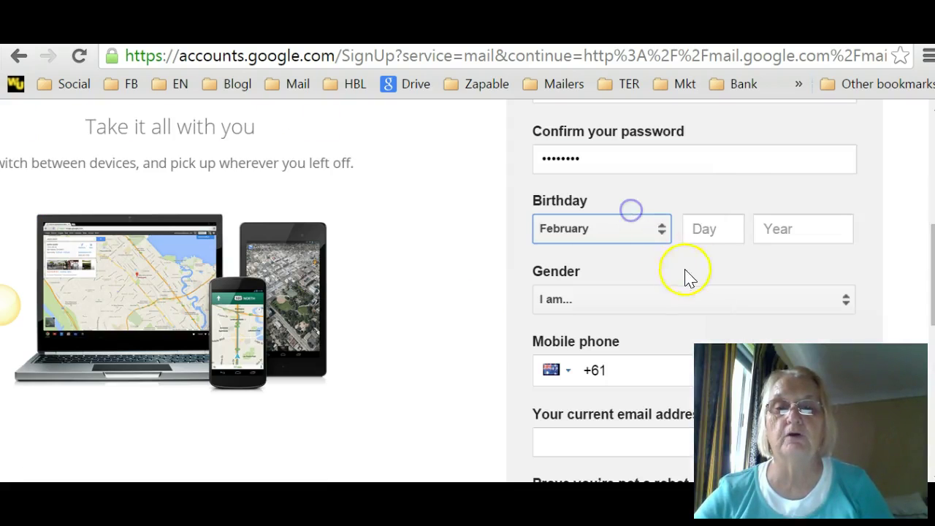
left_click(734, 227)
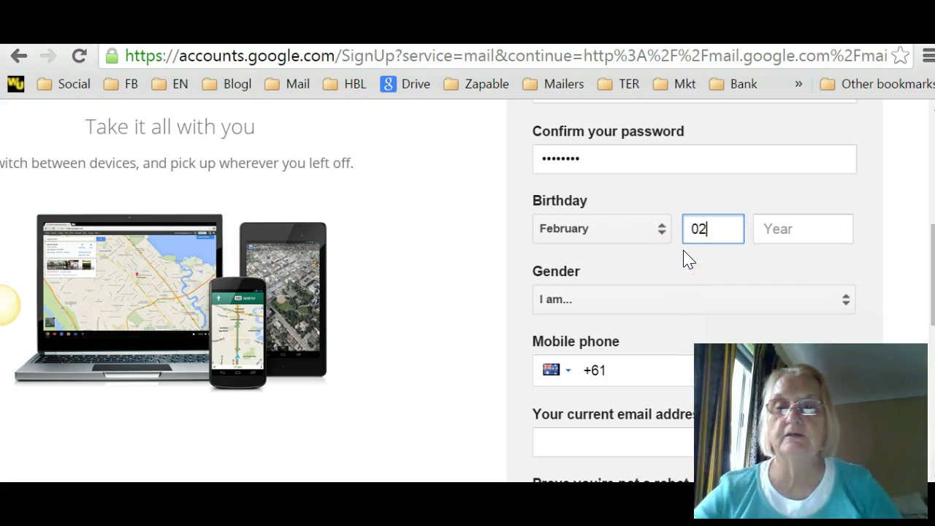
left_click(787, 233)
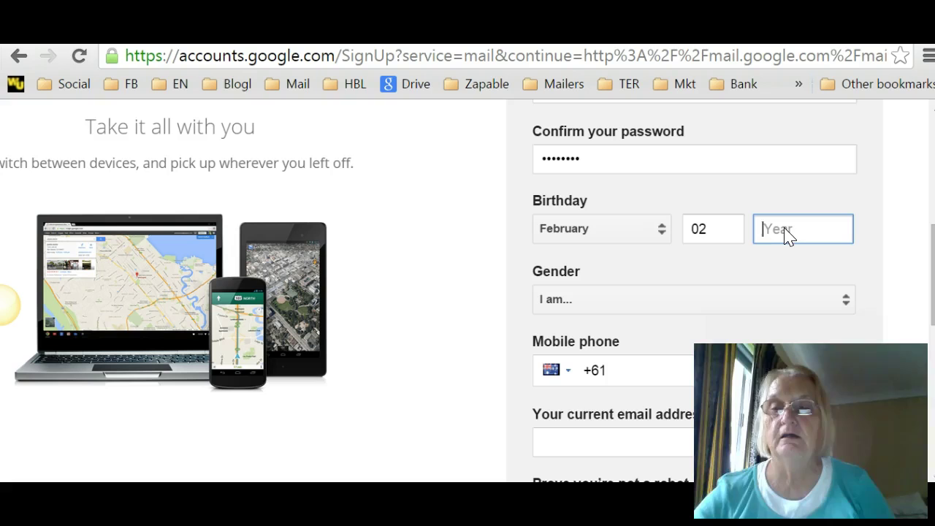
type("19")
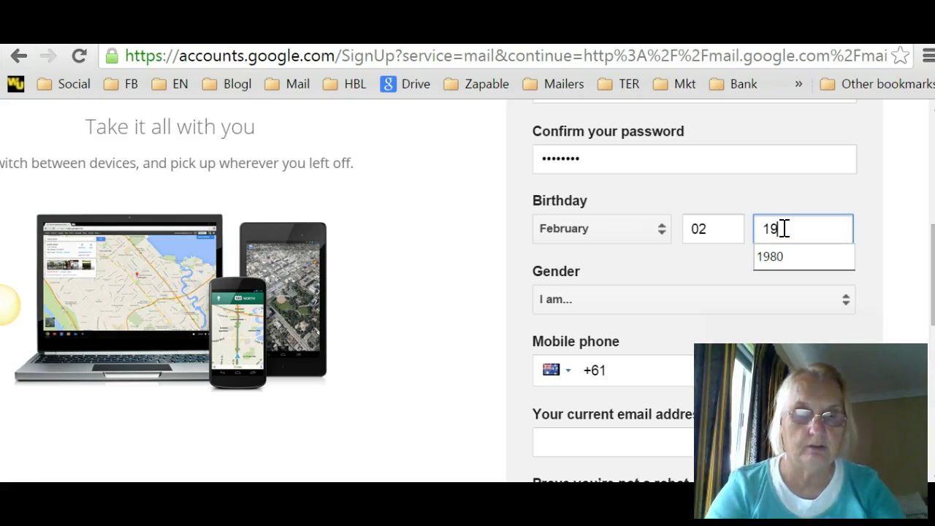
type("50")
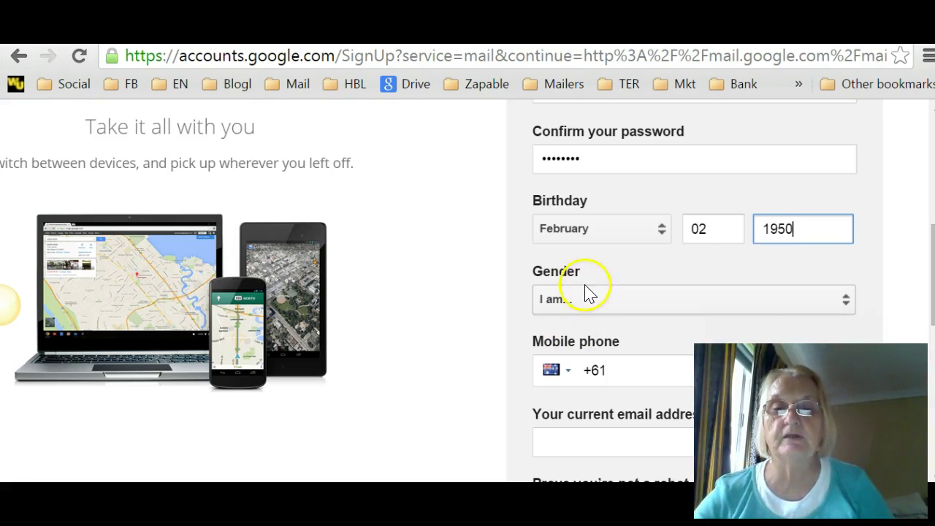
scroll(460, 252, "down", 1)
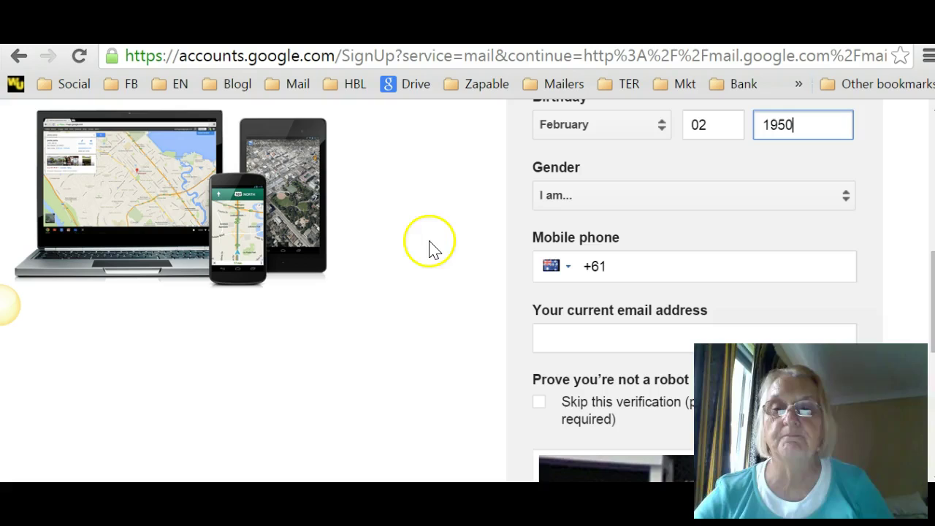
left_click(780, 211)
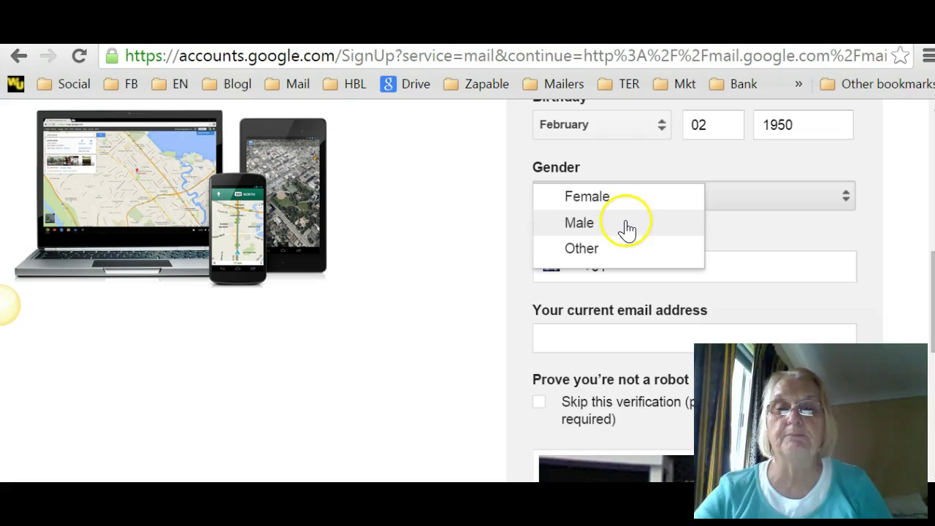
Step: Set the gender to Female and enter the mobile phone number
left_click(605, 196)
scroll(406, 237, "down", 3)
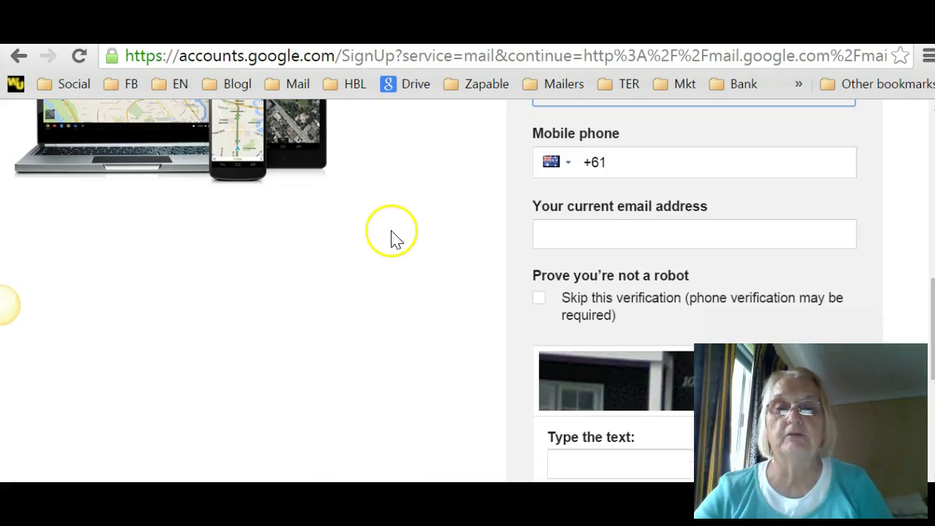
left_click(607, 160)
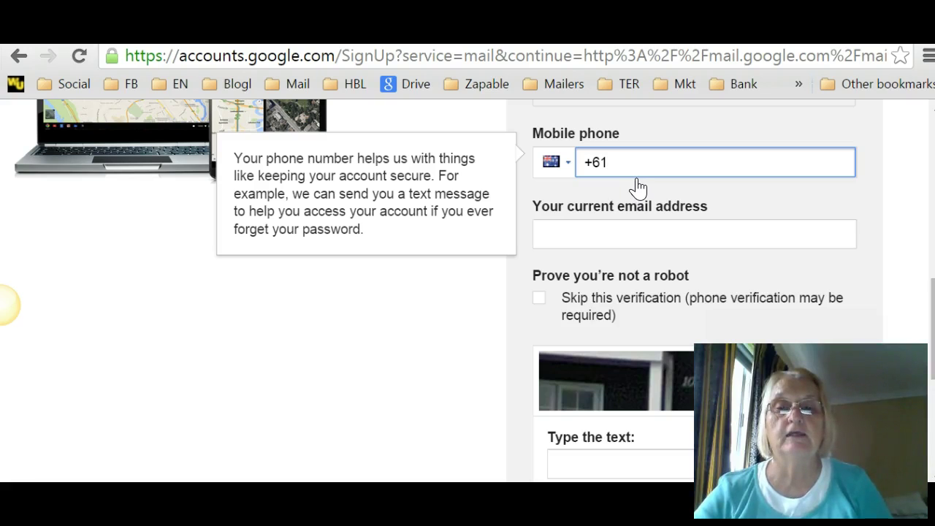
left_click(636, 181)
left_click(641, 183)
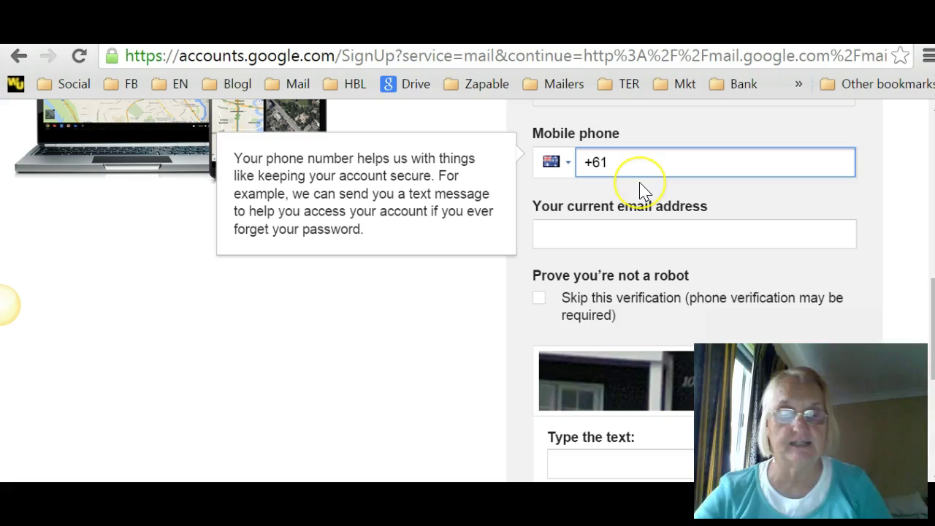
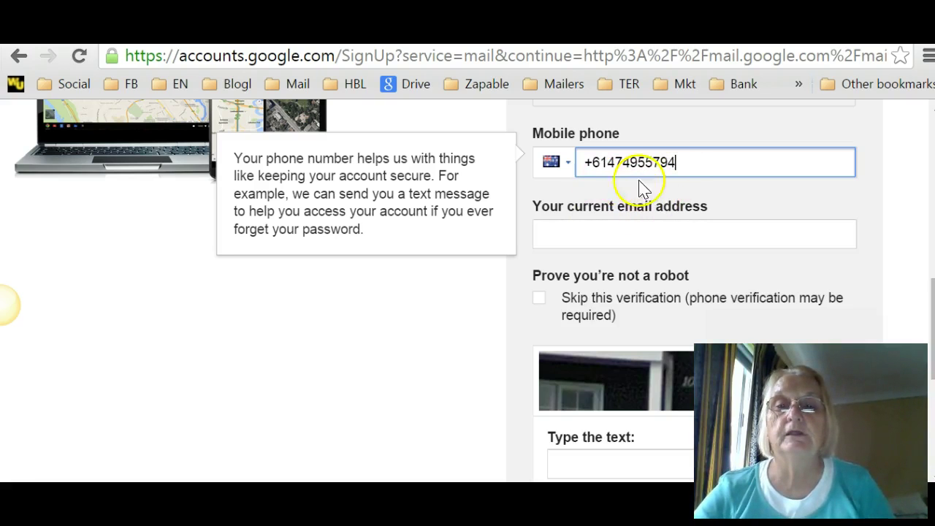
Step: Fill in the current email address from Chrome's saved autofill suggestion
left_click(578, 231)
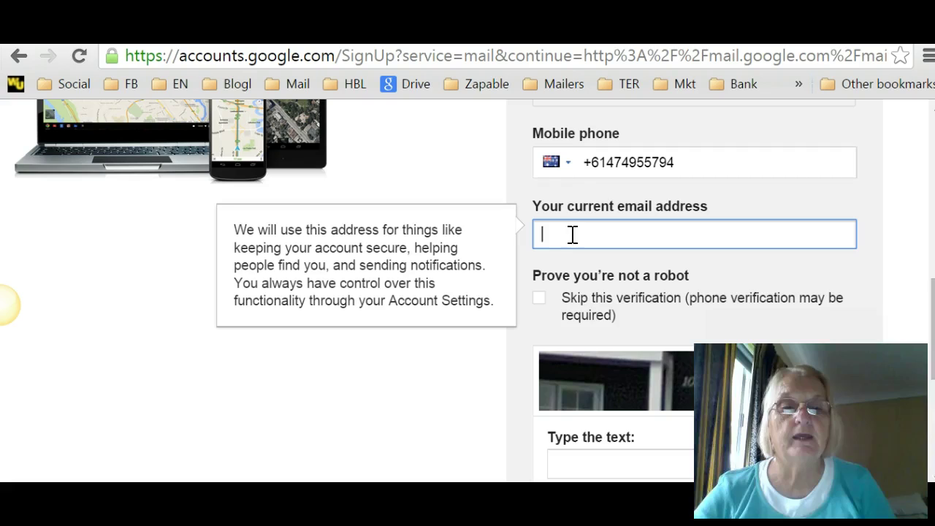
type("s")
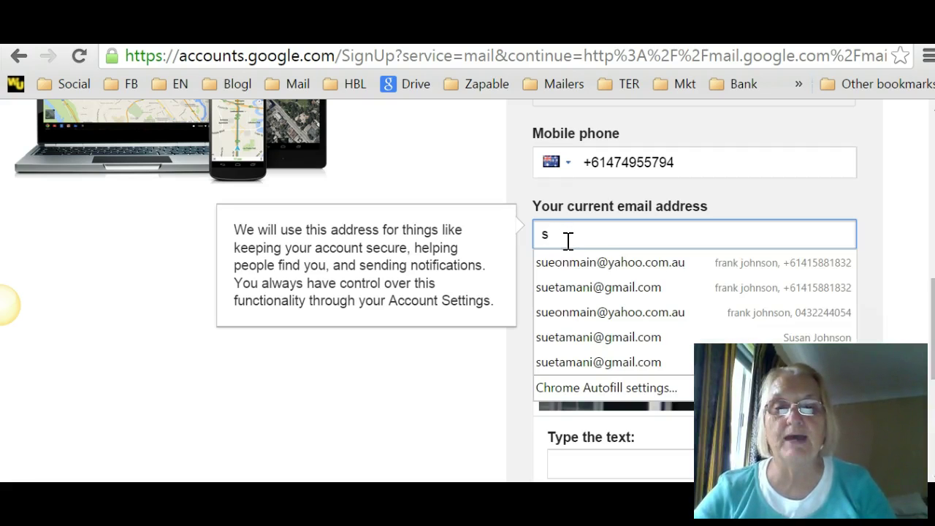
left_click(567, 287)
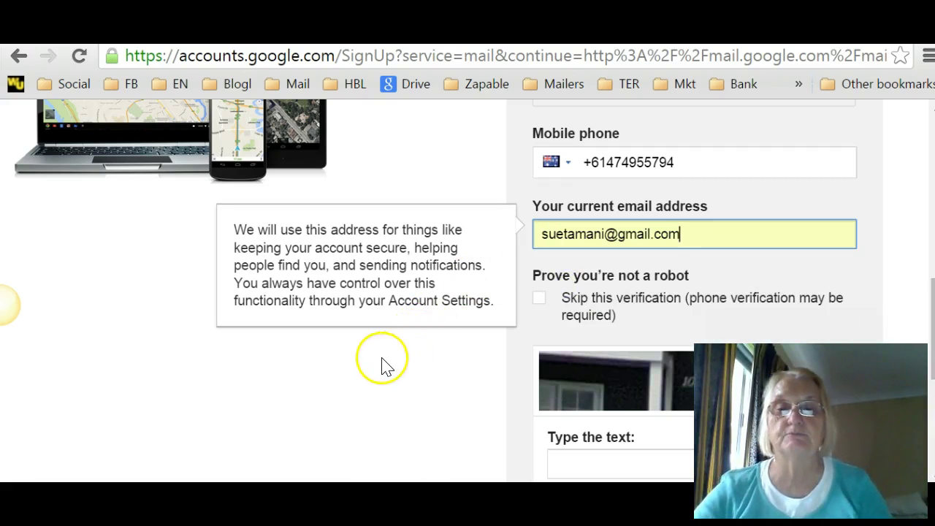
Step: Answer the robot-check captcha with 1041
scroll(347, 376, "down", 2)
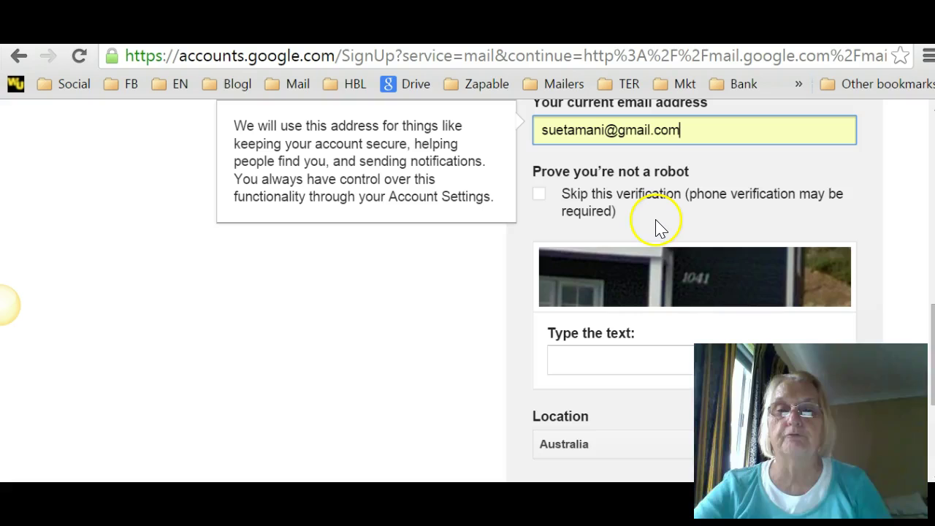
scroll(634, 310, "down", 2)
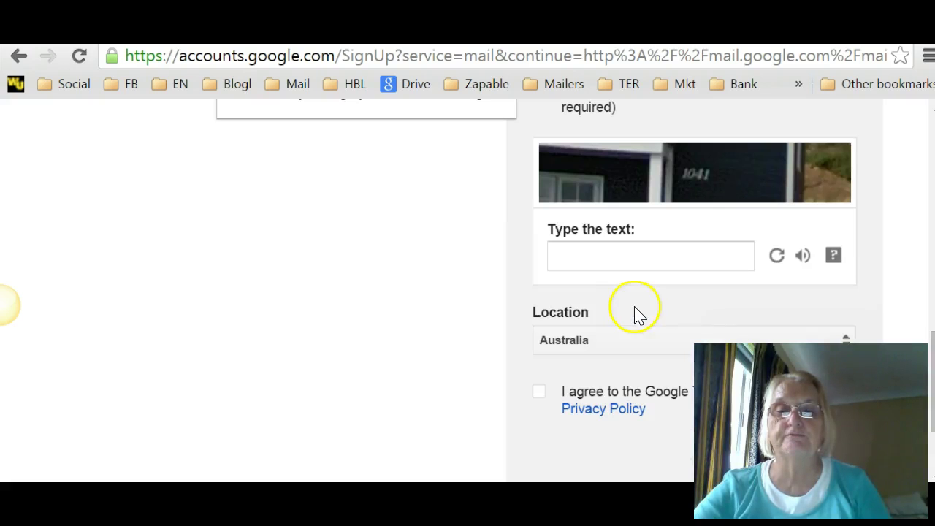
left_click(586, 257)
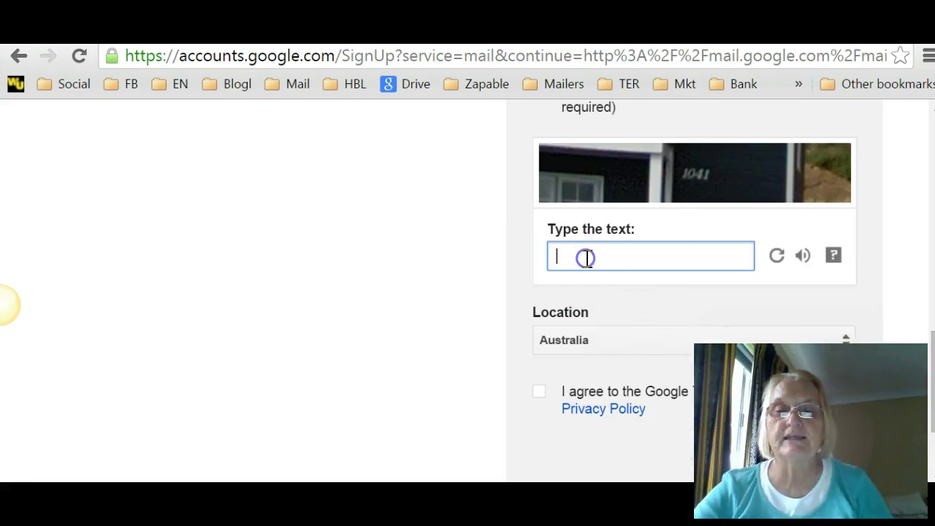
type("104")
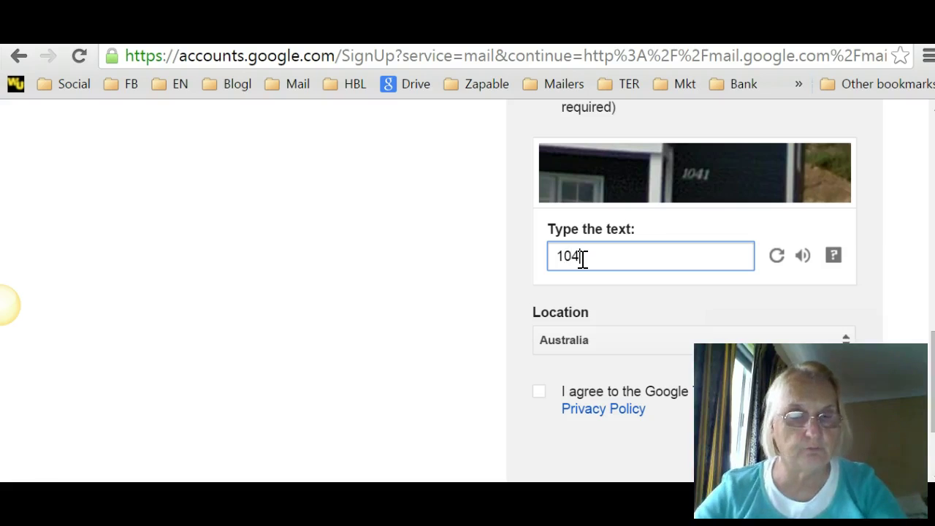
type("1")
Step: Keep Australia as location, agree to the Terms of Service, and submit the form
scroll(649, 269, "down", 2)
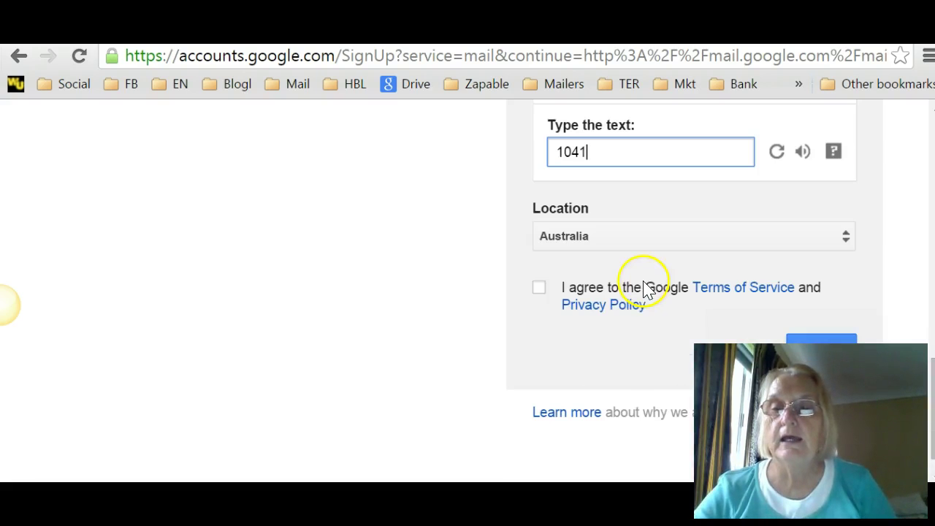
left_click(843, 238)
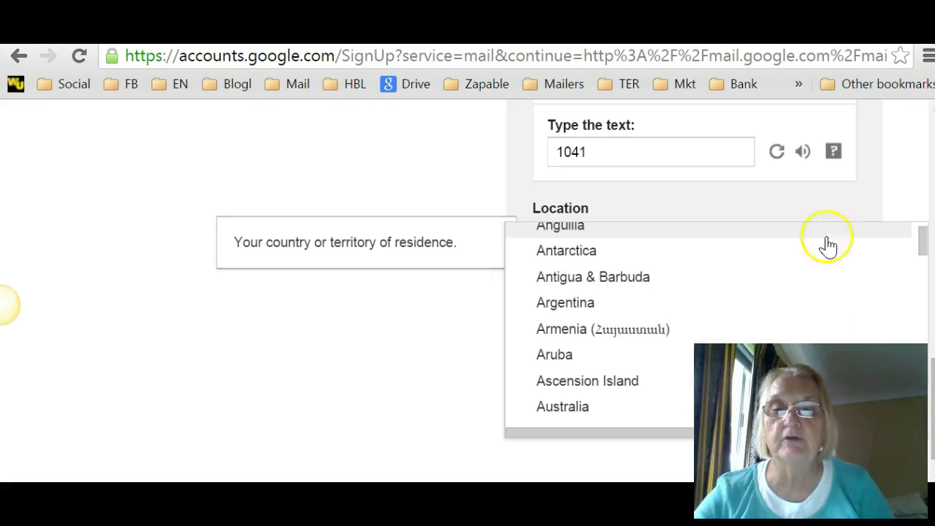
left_click(400, 198)
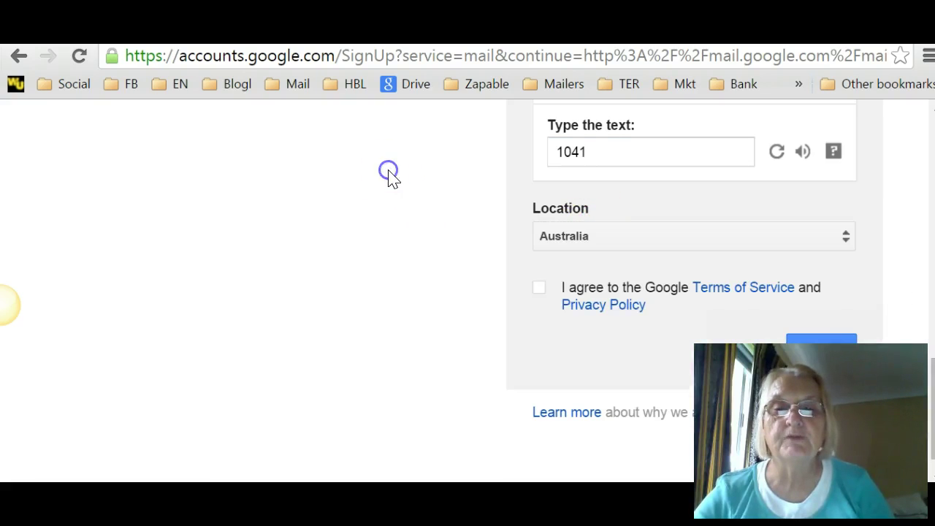
left_click(537, 289)
scroll(635, 328, "down", 1)
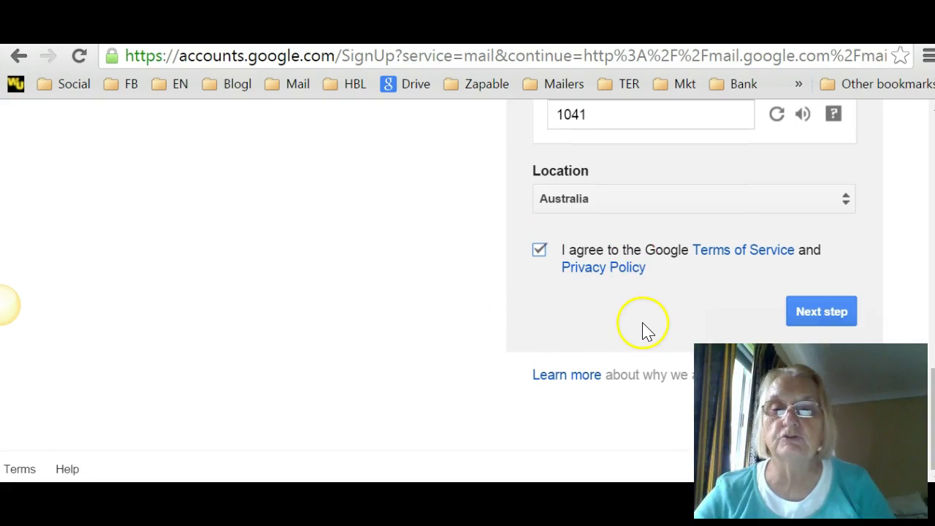
left_click(806, 309)
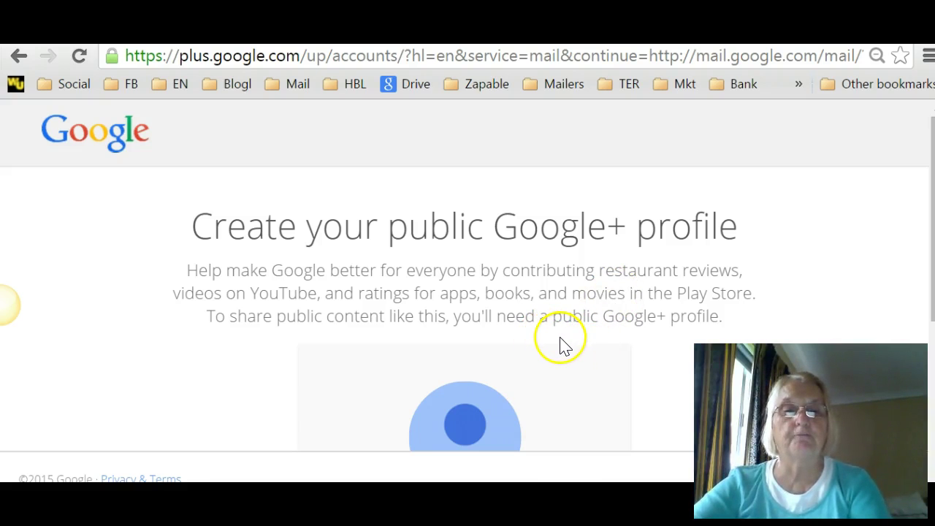
Step: Choose No thanks on the public Google+ profile card
scroll(560, 344, "down", 3)
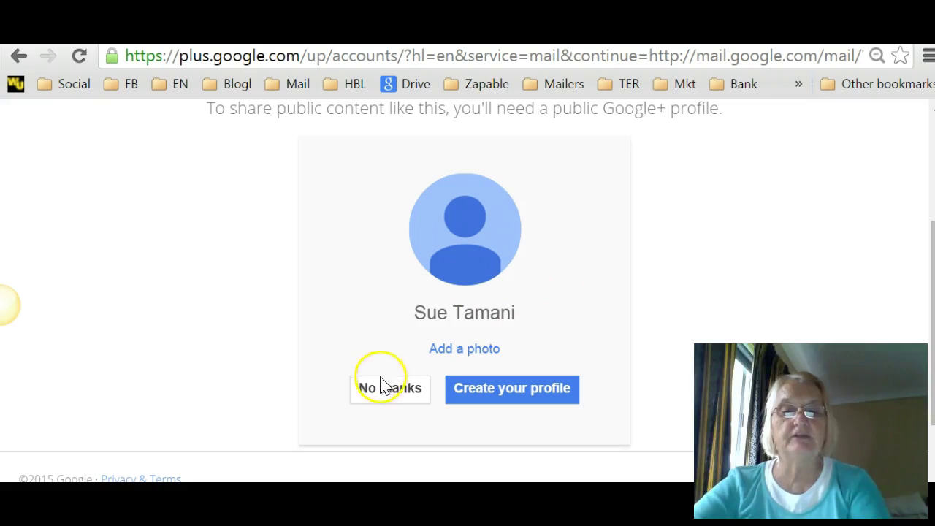
scroll(602, 256, "down", 2)
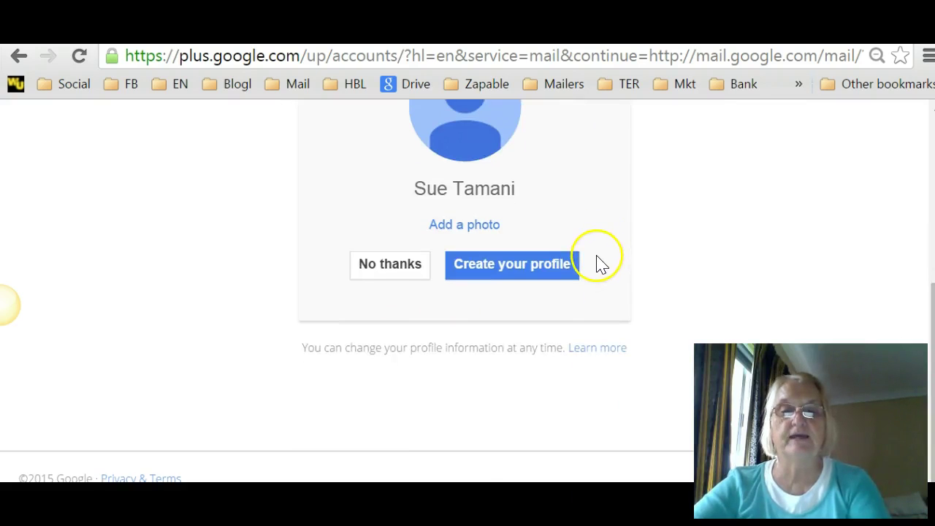
scroll(620, 265, "up", 5)
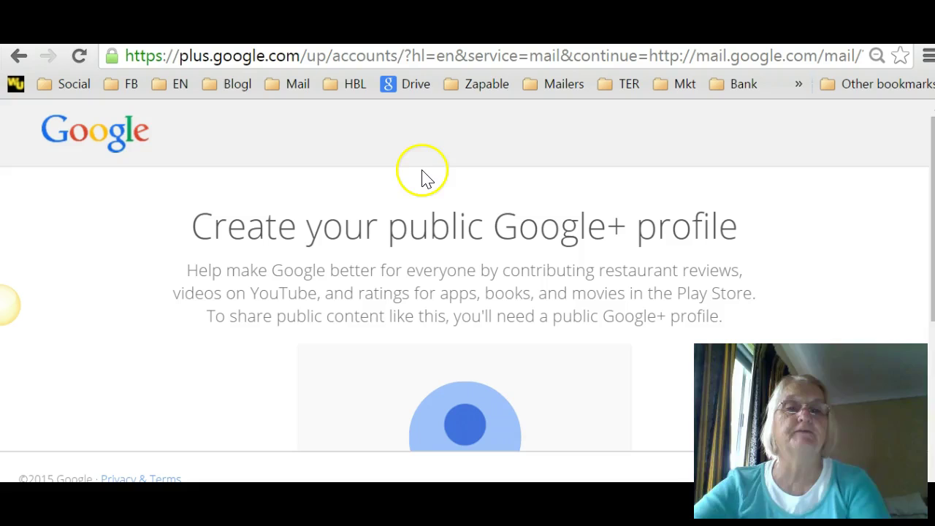
scroll(439, 183, "down", 4)
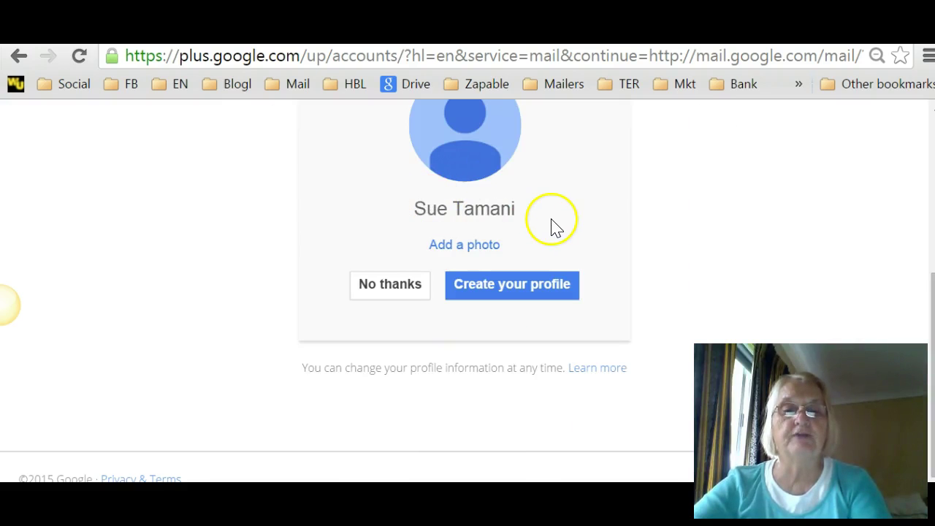
left_click(372, 282)
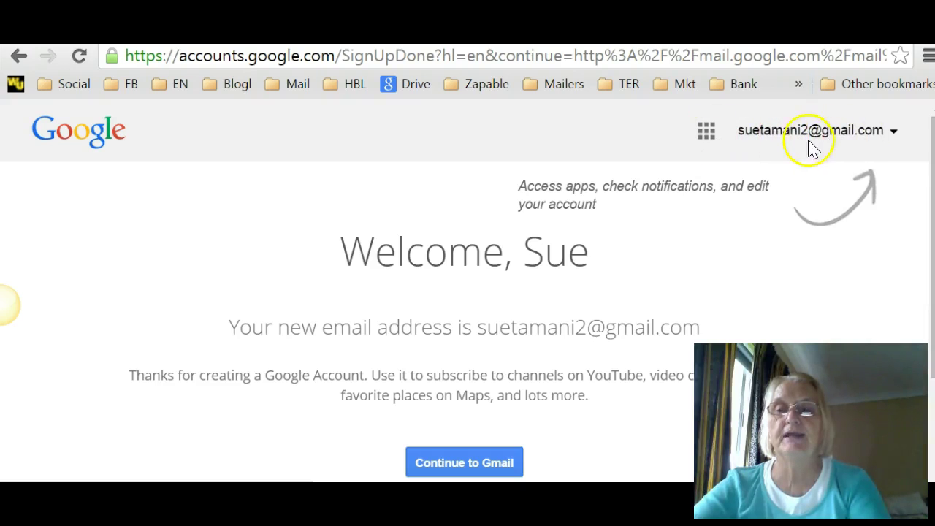
Step: Choose Continue to Gmail at the bottom of the Welcome page
scroll(475, 285, "down", 2)
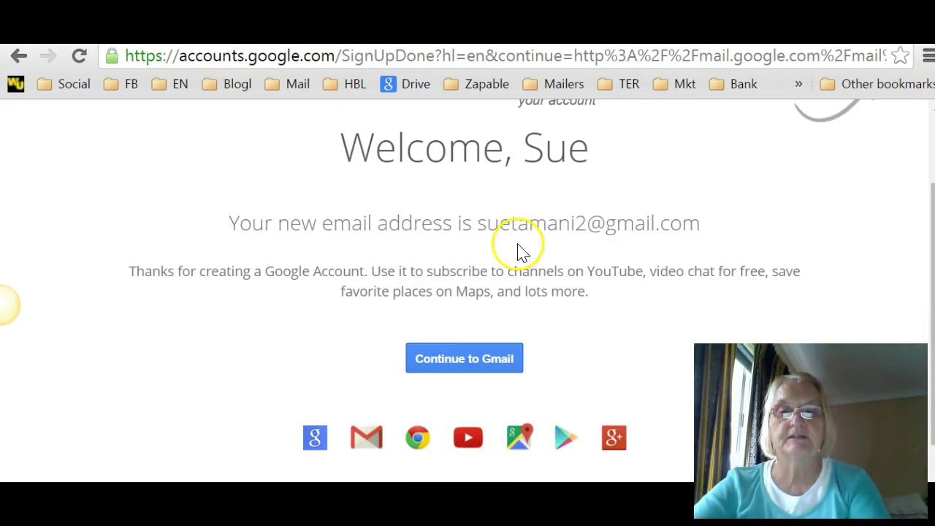
left_click(465, 357)
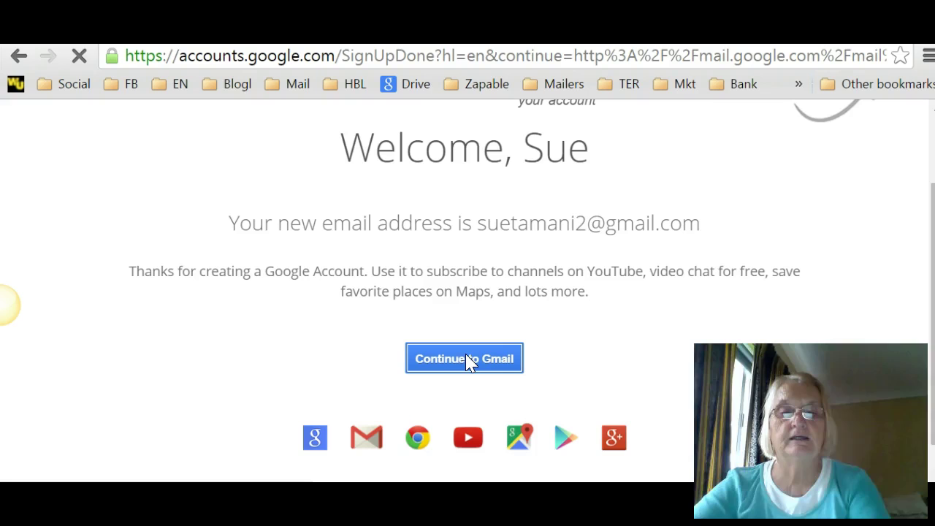
Step: Choose Continue to Gmail again so the new inbox loads at mail.google.com
left_click(470, 362)
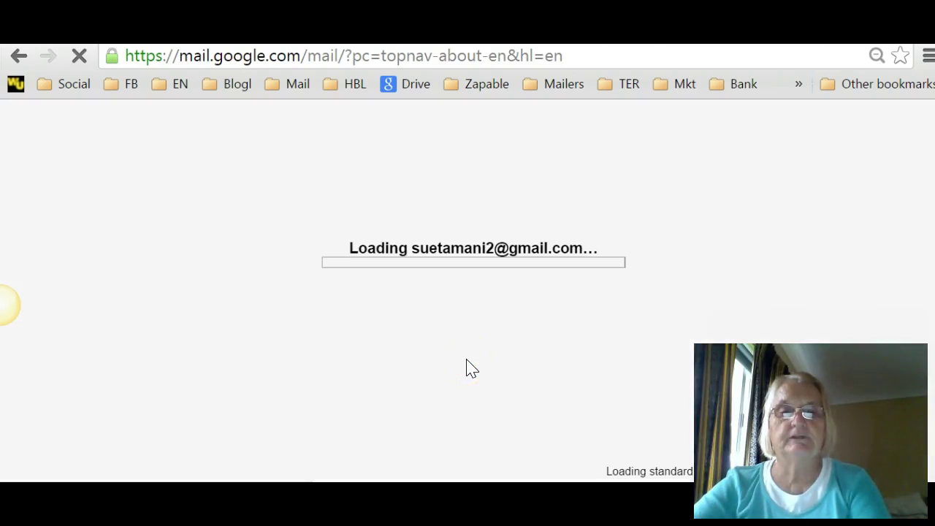